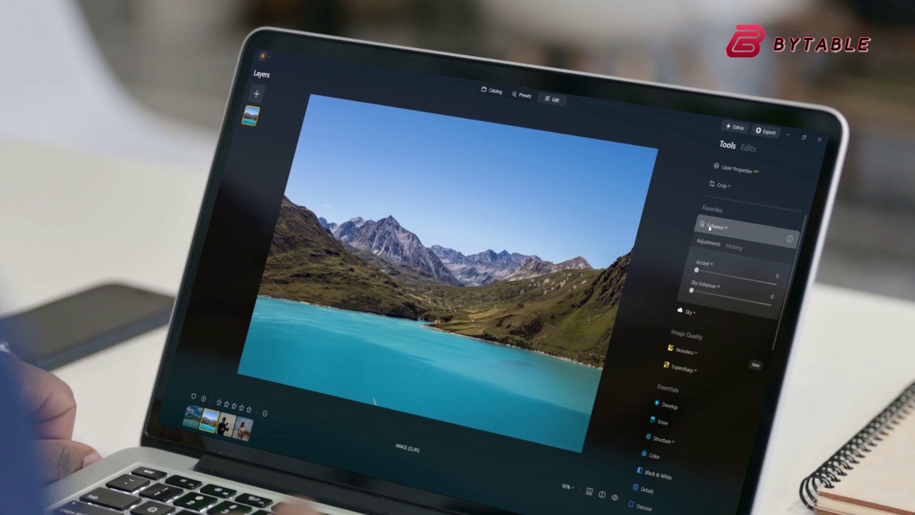
Raise the Enhance Accent slightly on the mountain lake photo and adjust the color saturation of the tram street photo.
left_click_drag(697, 276, 710, 279)
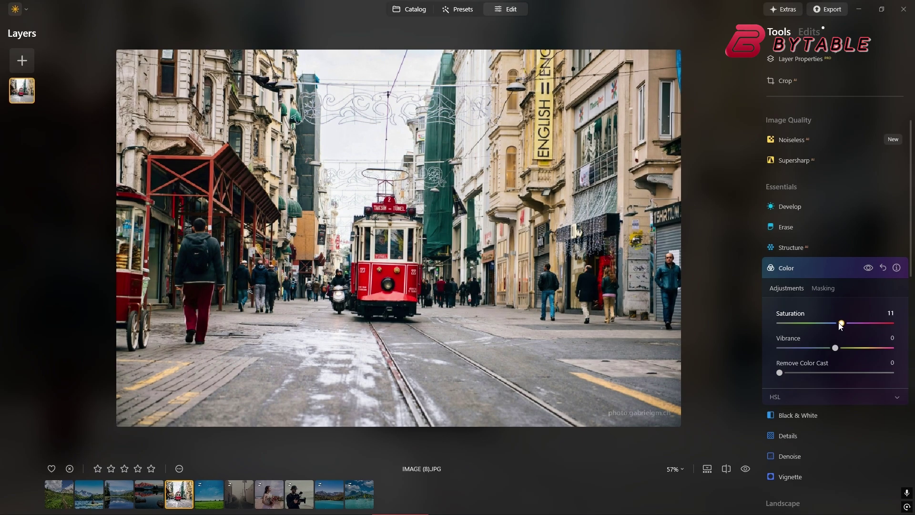
left_click_drag(832, 324, 829, 325)
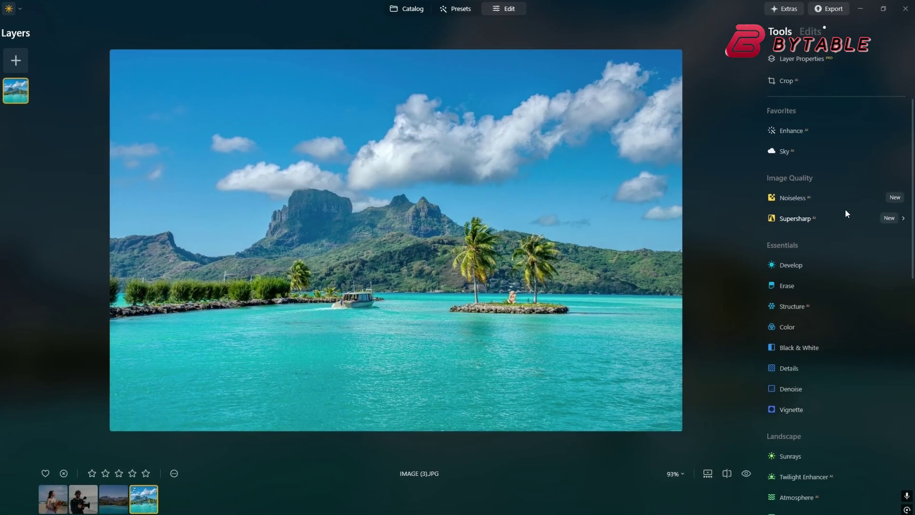
Replace the lagoon photo's sky with the third cloudy sky from All Skies and raise Relight's Brightness Near.
scroll(844, 209, "down", 10)
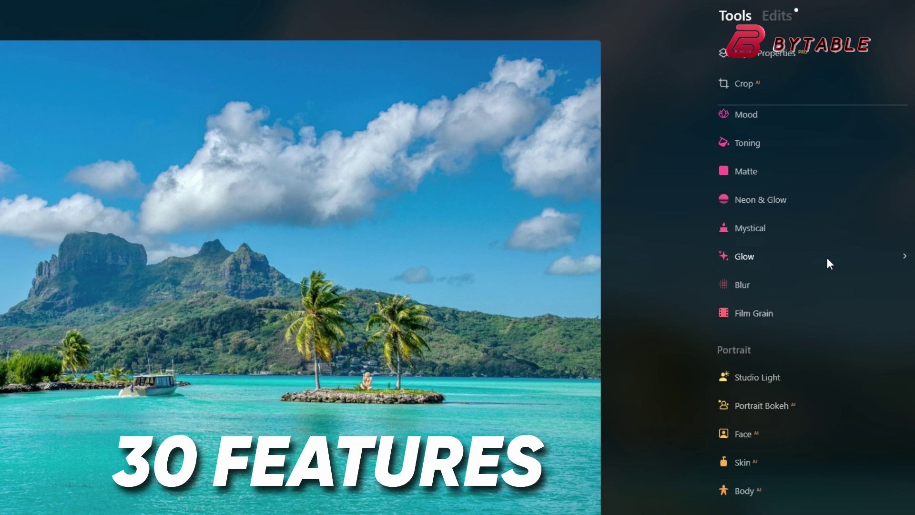
scroll(827, 258, "up", 12)
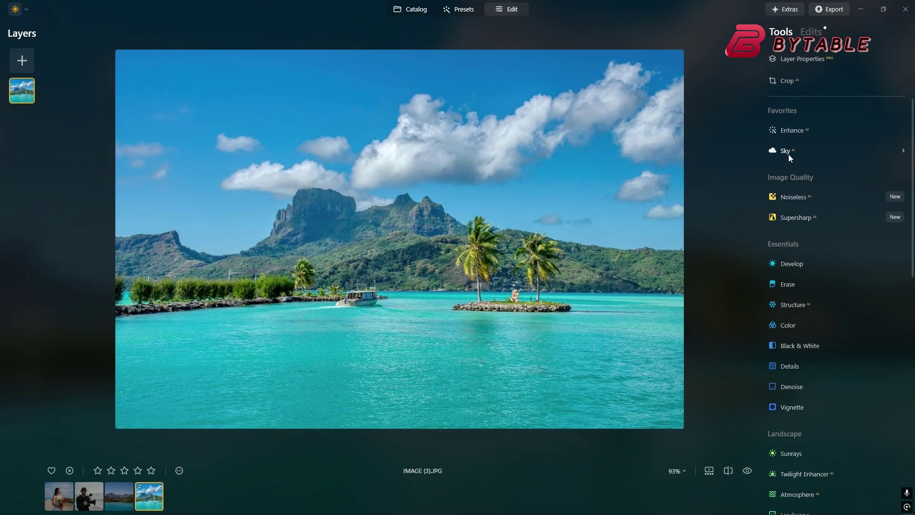
left_click(788, 154)
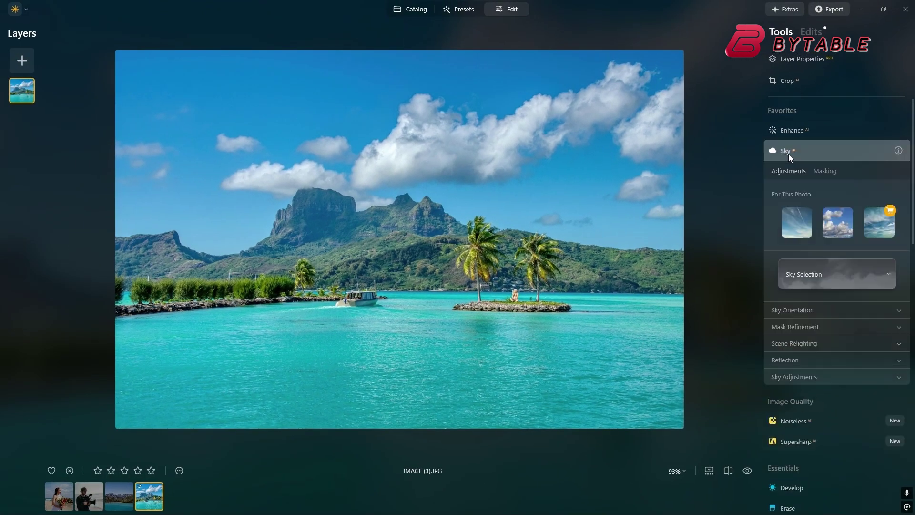
left_click(820, 271)
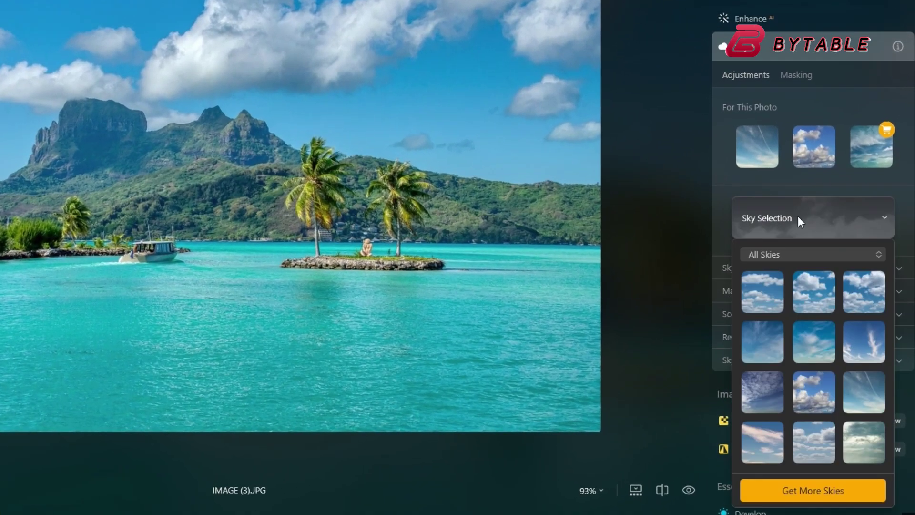
left_click(860, 289)
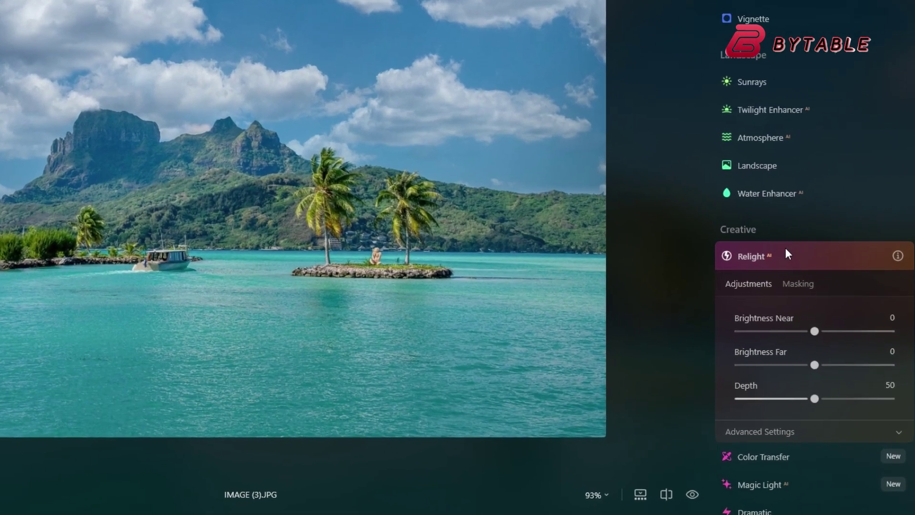
left_click_drag(810, 331, 842, 334)
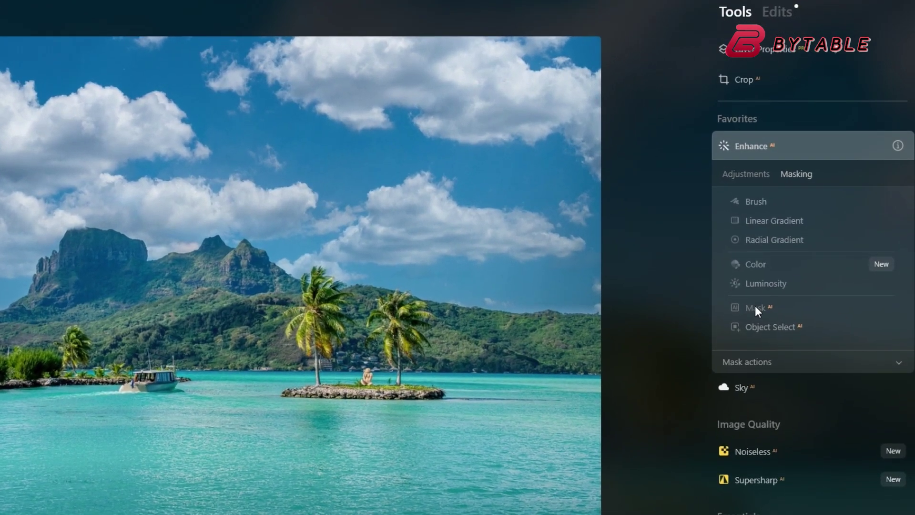
Create an AI mask for the Enhance tool covering the lagoon photo's sky, flora, water and mountains.
left_click(778, 270)
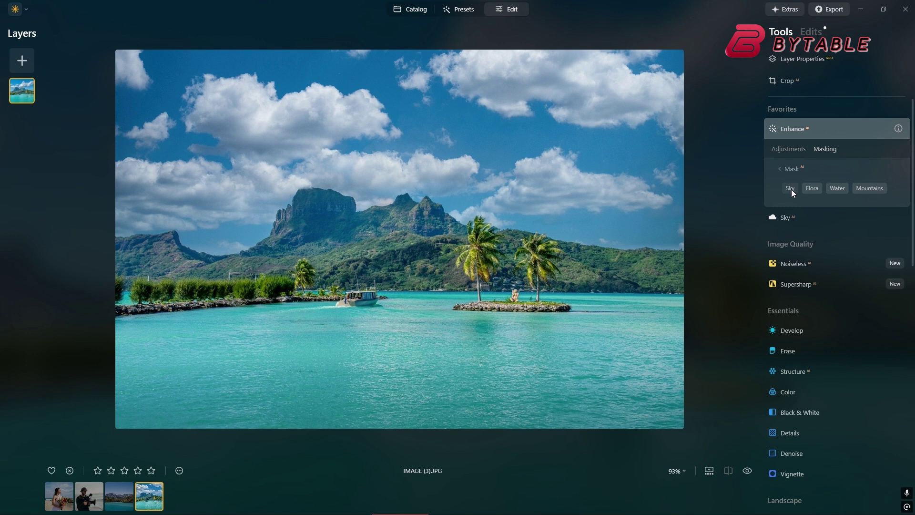
left_click(790, 188)
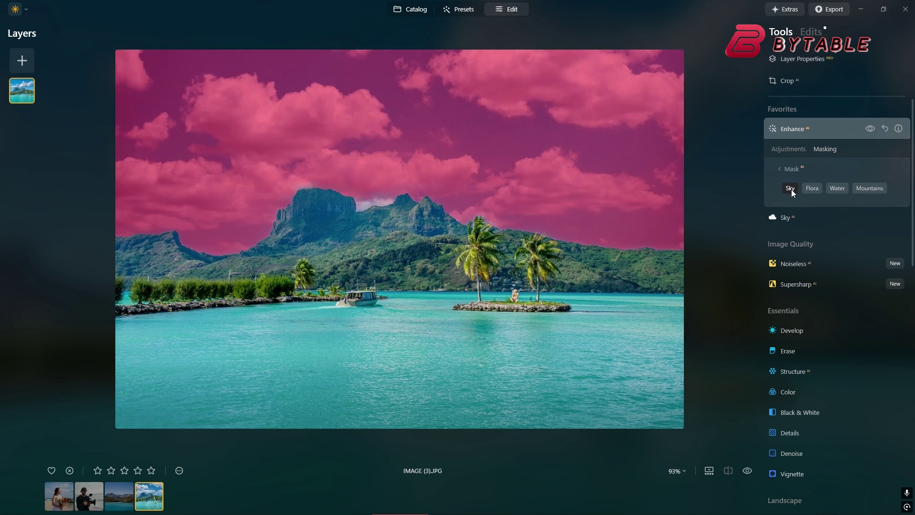
left_click(807, 190)
left_click(830, 190)
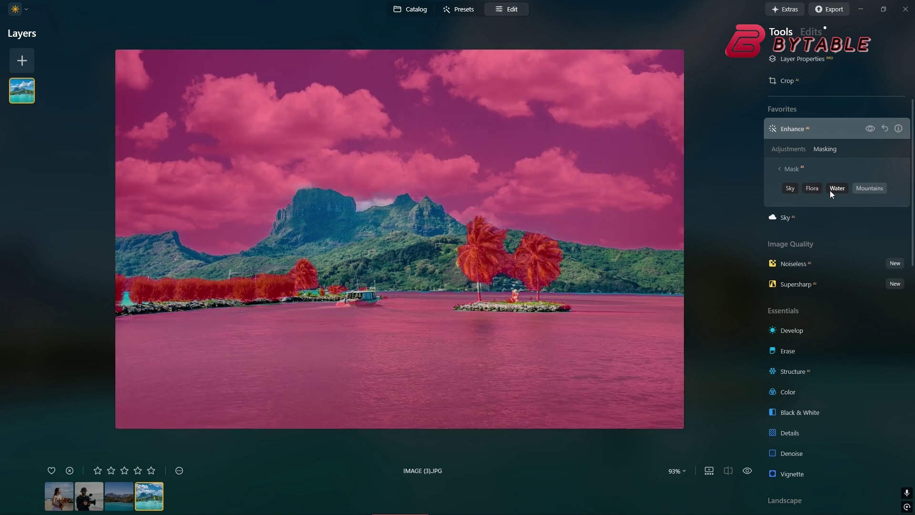
left_click(866, 190)
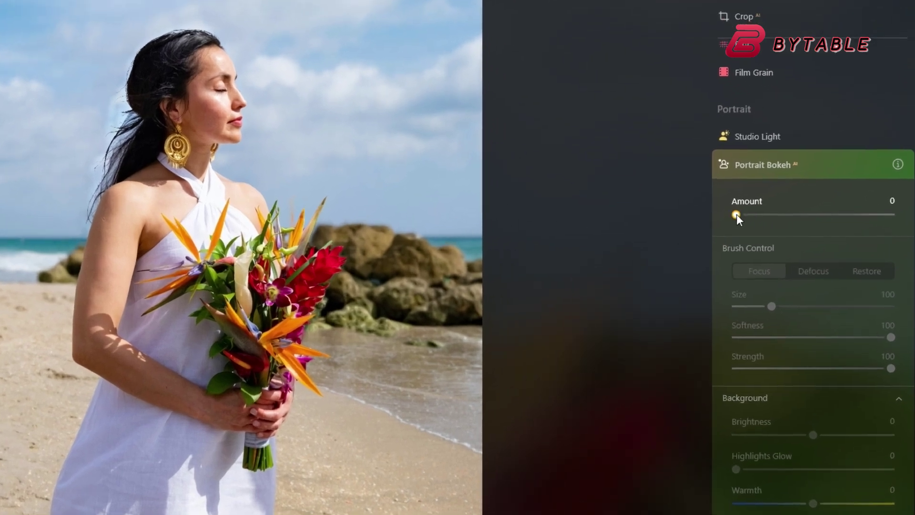
Increase the Portrait Bokeh amount on the beach portrait and apply Background Removal to it.
left_click_drag(781, 281, 817, 281)
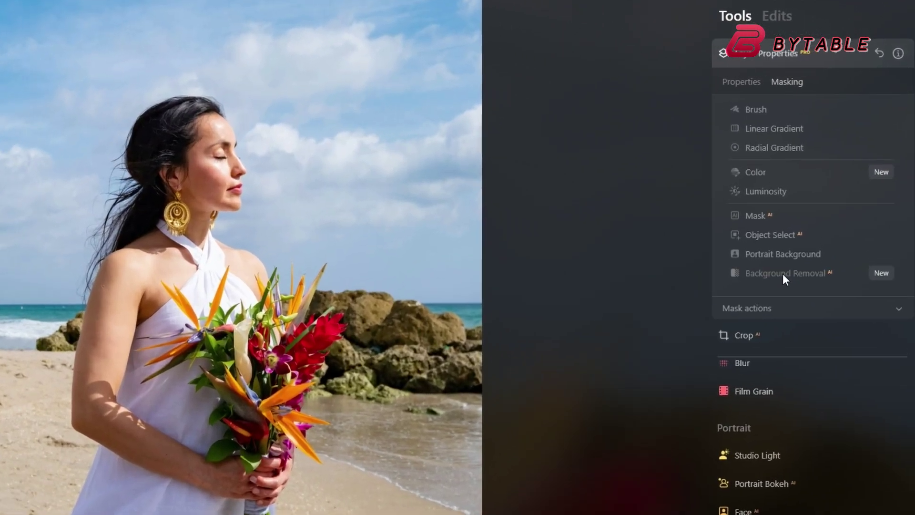
left_click(783, 274)
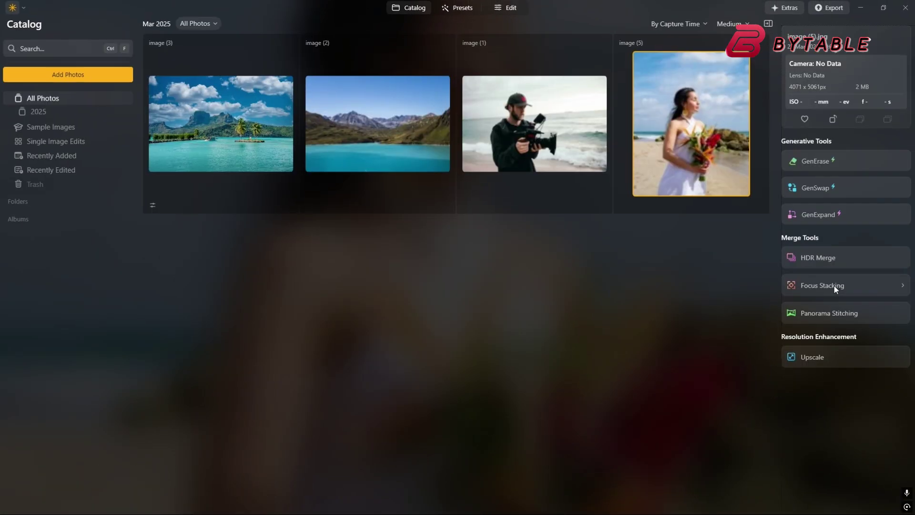
Open the Focus Stacking, Panorama Stitching and HDR Merge tools in the catalog to view their options.
left_click(834, 285)
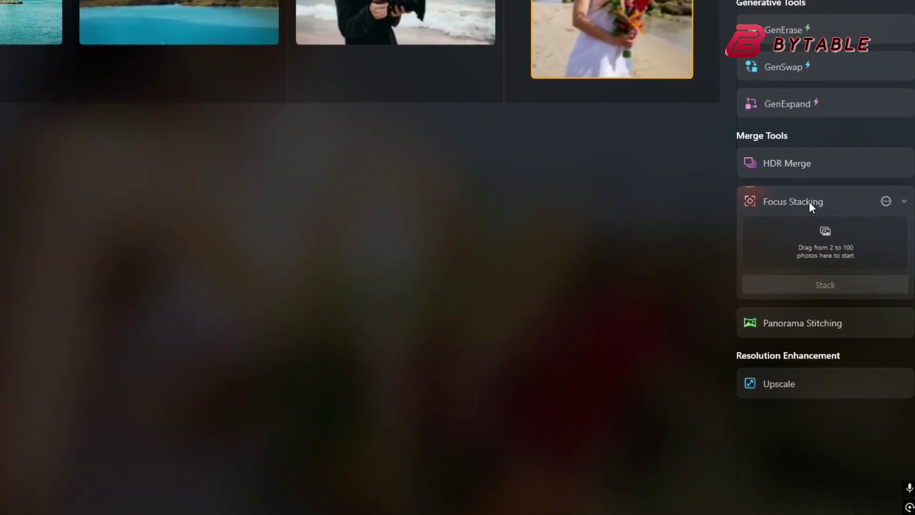
left_click(831, 312)
left_click(797, 163)
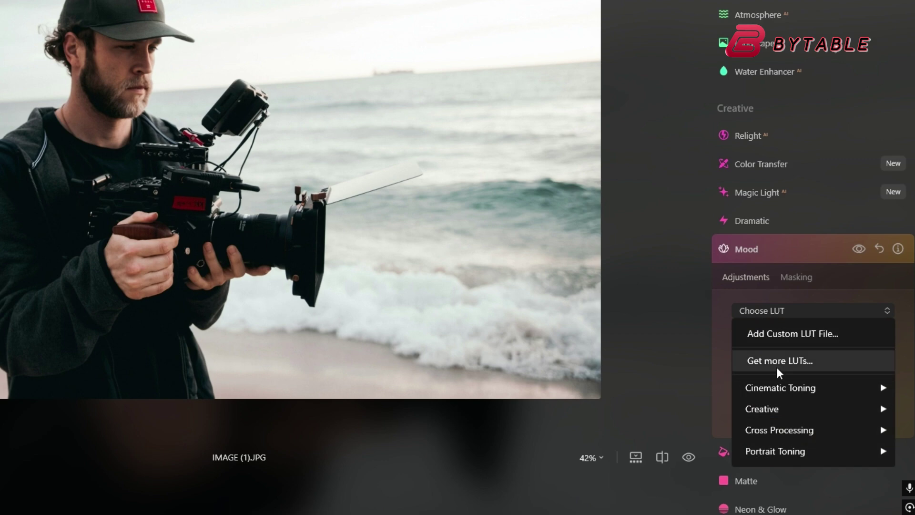
Add the first flare overlay as a layer on the beach portrait and lower the top overlay layer's opacity.
mouse_move(777, 385)
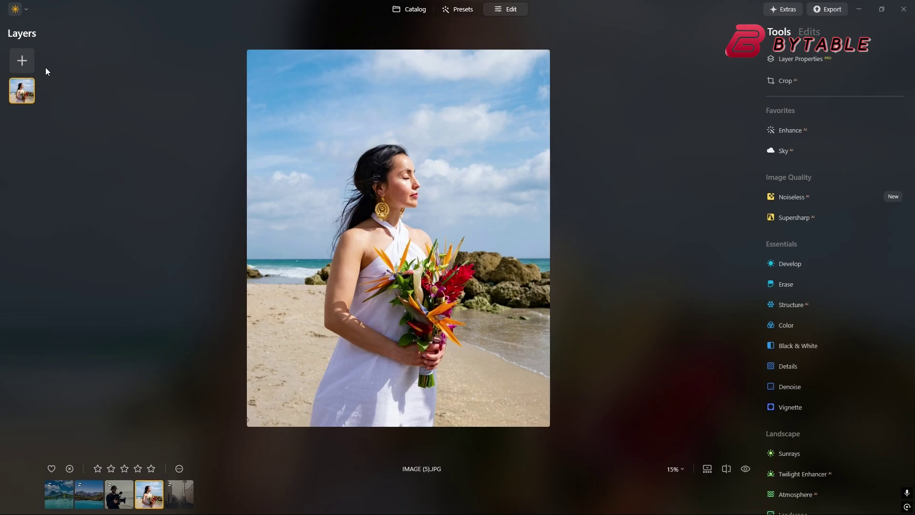
left_click(22, 61)
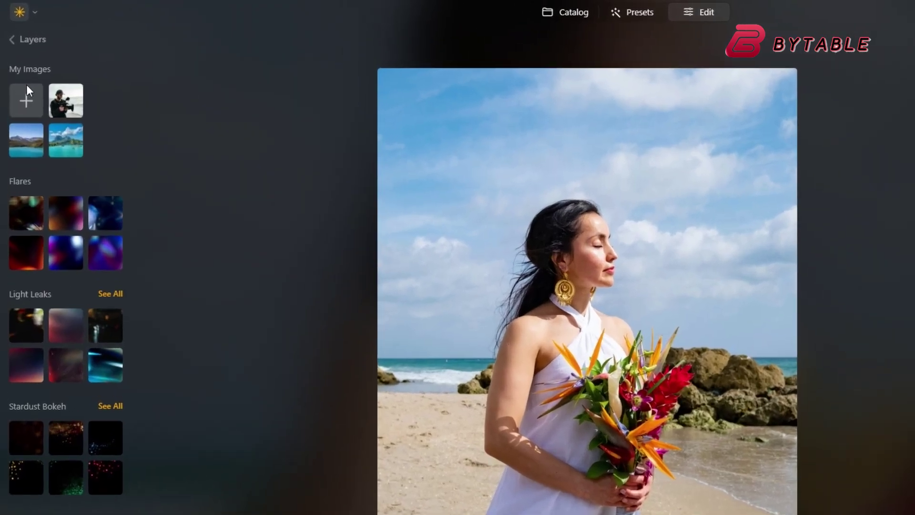
left_click(35, 223)
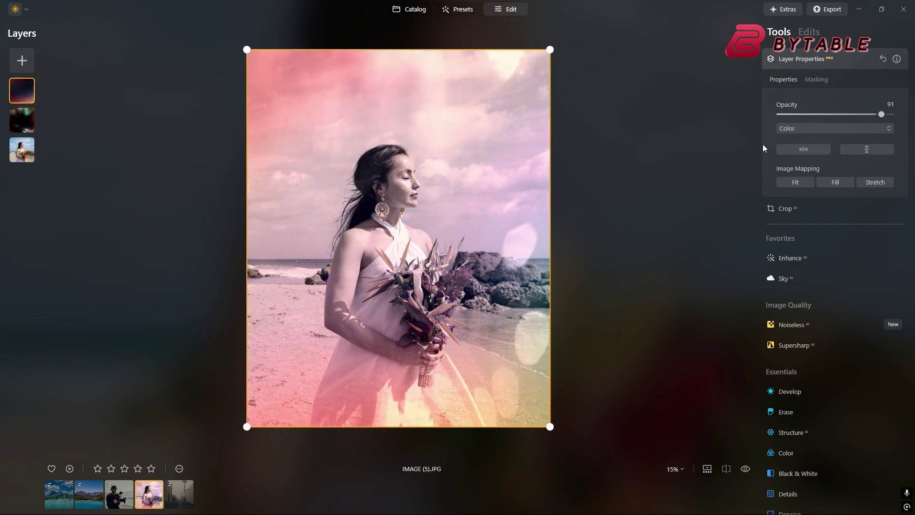
left_click_drag(882, 115, 829, 116)
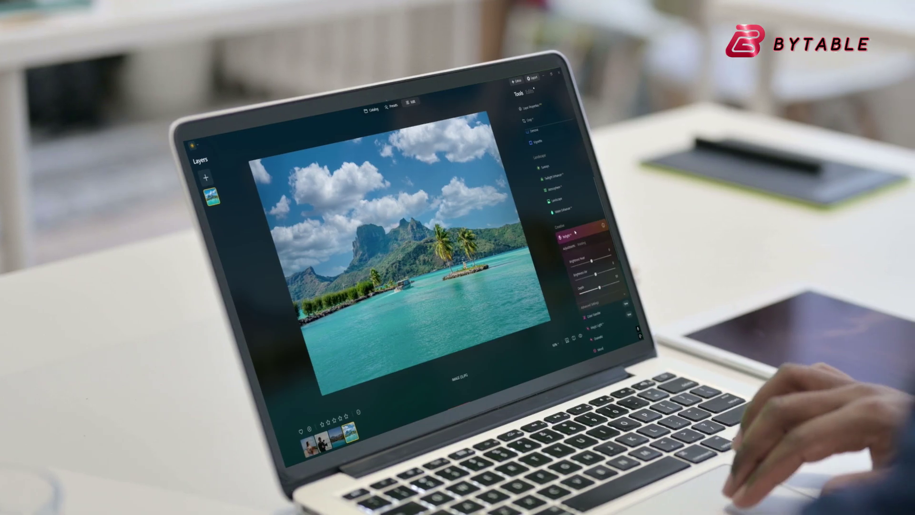
Raise Relight's Brightness Near on the lagoon photo and the Enhance Accent on the mountain lake photo.
left_click_drag(591, 260, 596, 260)
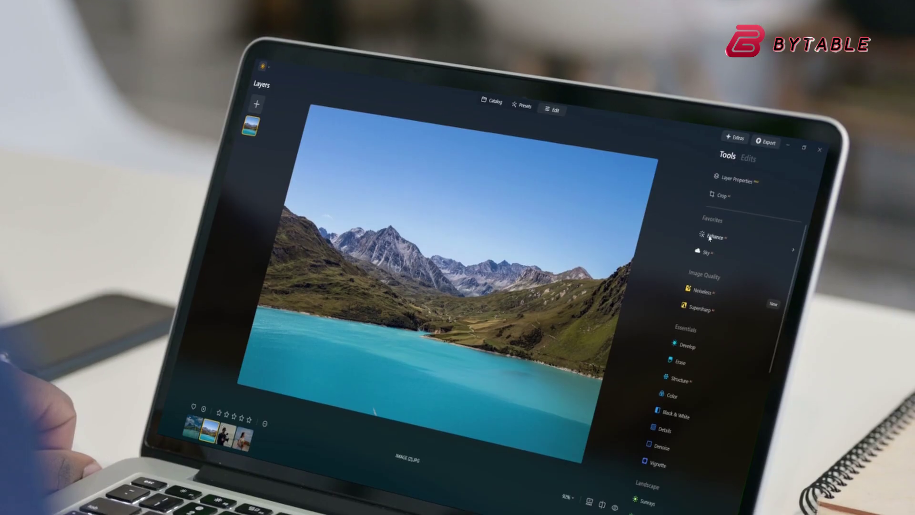
left_click(715, 219)
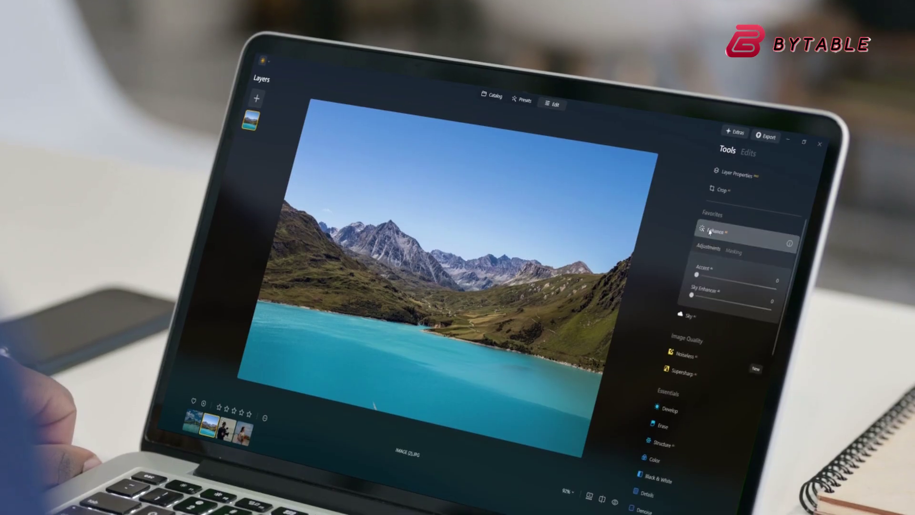
left_click_drag(697, 264, 712, 265)
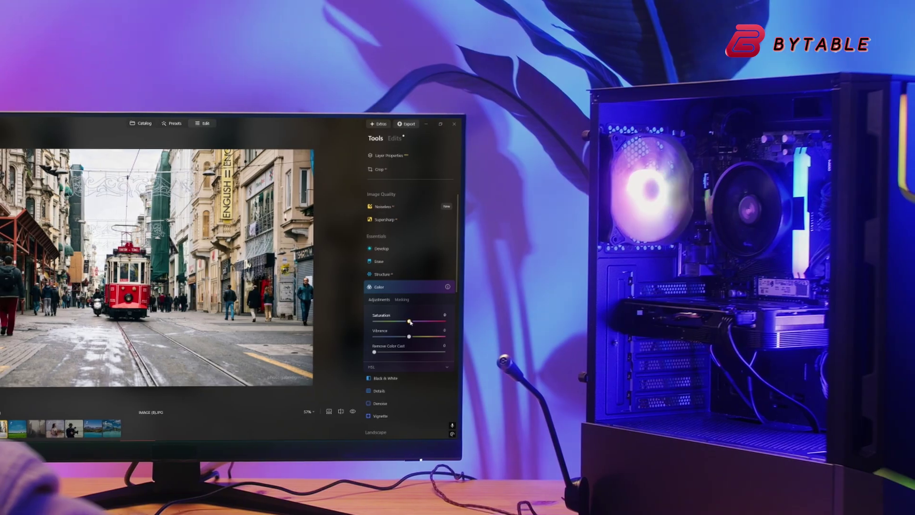
Lower the tram street photo's Saturation to about -13 and adjust Remove Color Cast.
left_click_drag(425, 322, 423, 322)
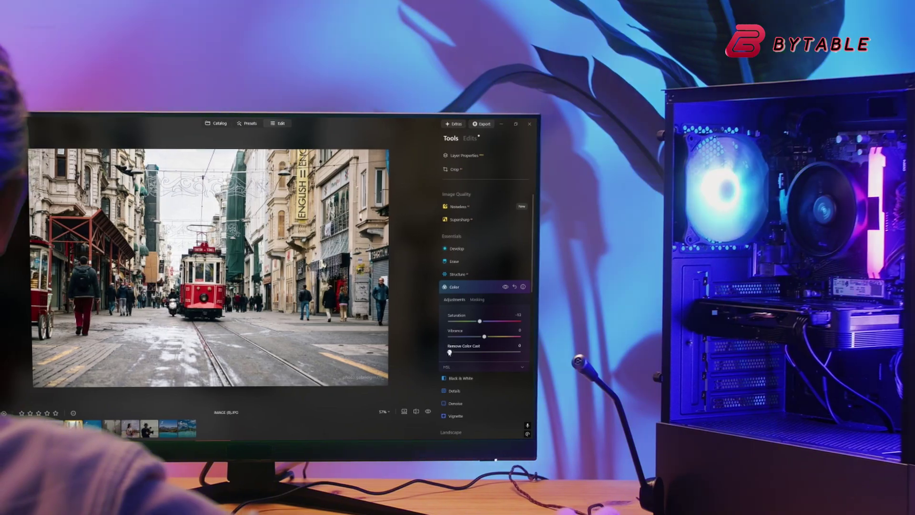
left_click_drag(431, 352, 448, 352)
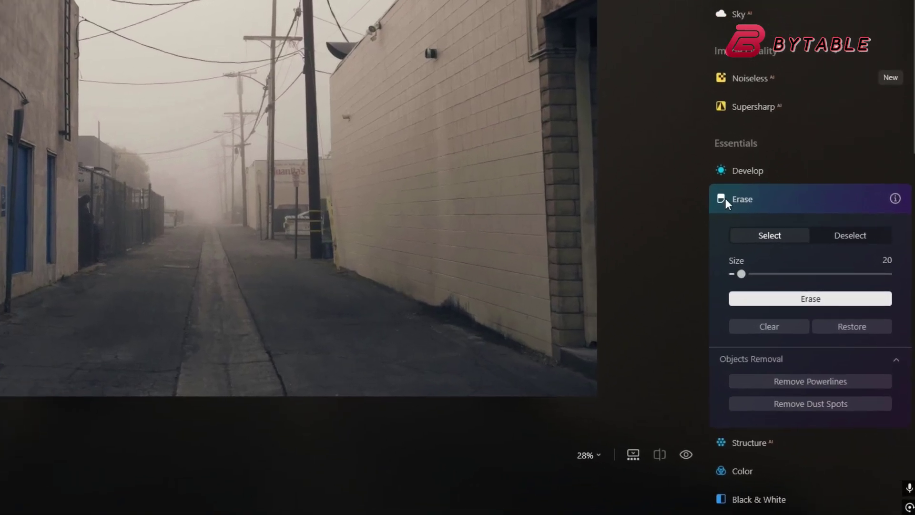
Remove the power lines from the foggy alley photo with the Erase tool.
left_click(758, 385)
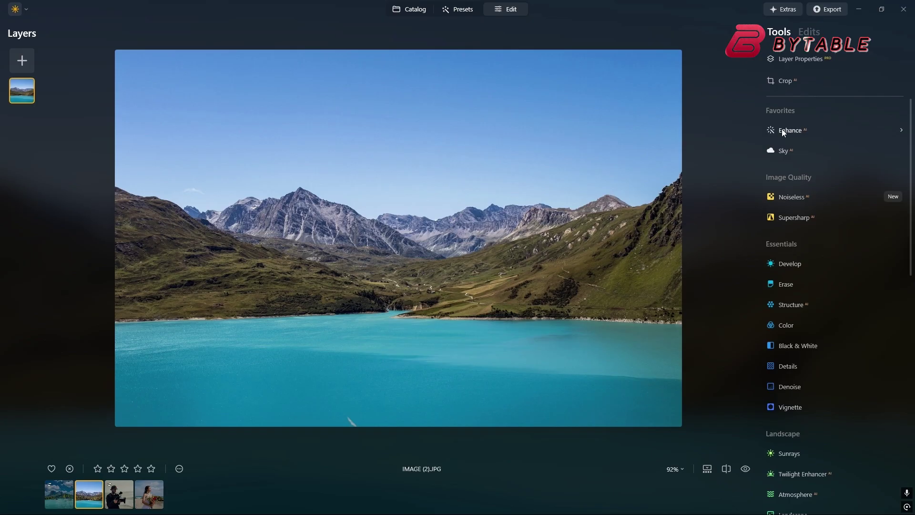
Set the Enhance Accent to 40 on the mountain lake photo and compare the before and after versions.
left_click(781, 131)
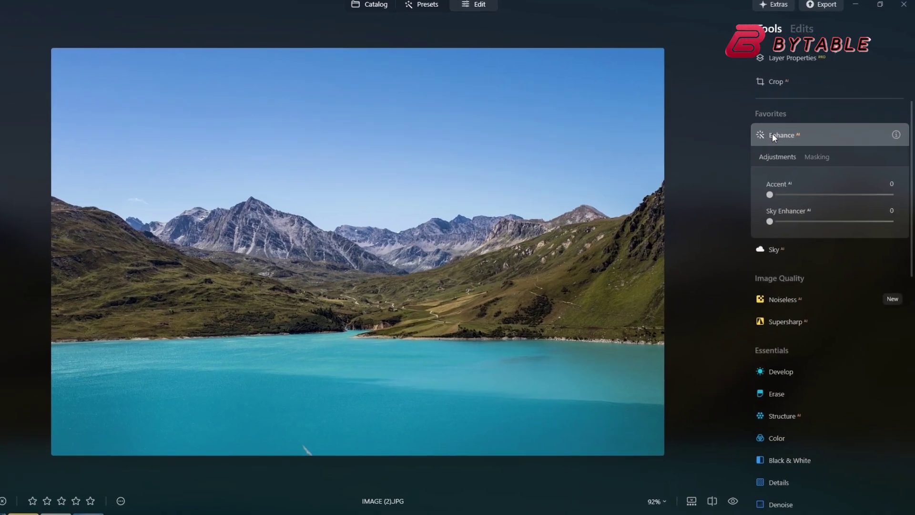
left_click_drag(779, 185, 796, 184)
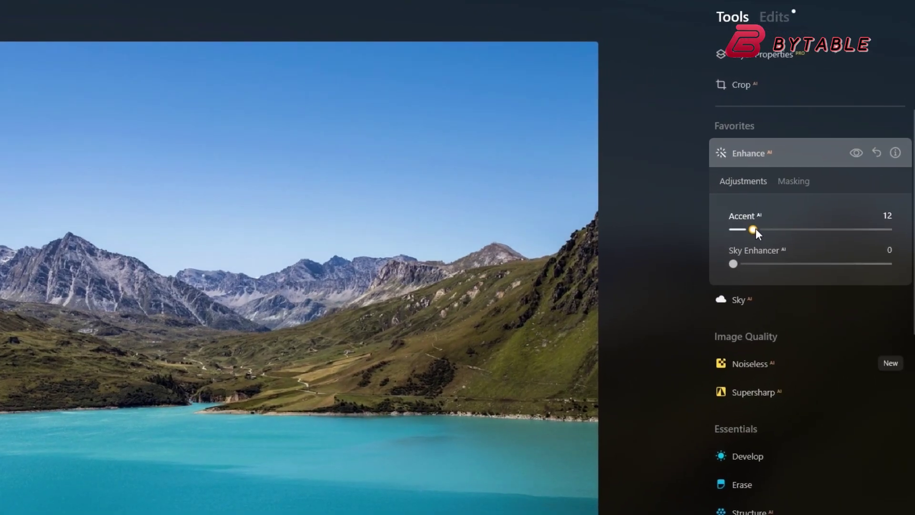
left_click_drag(756, 227, 824, 185)
left_click(728, 469)
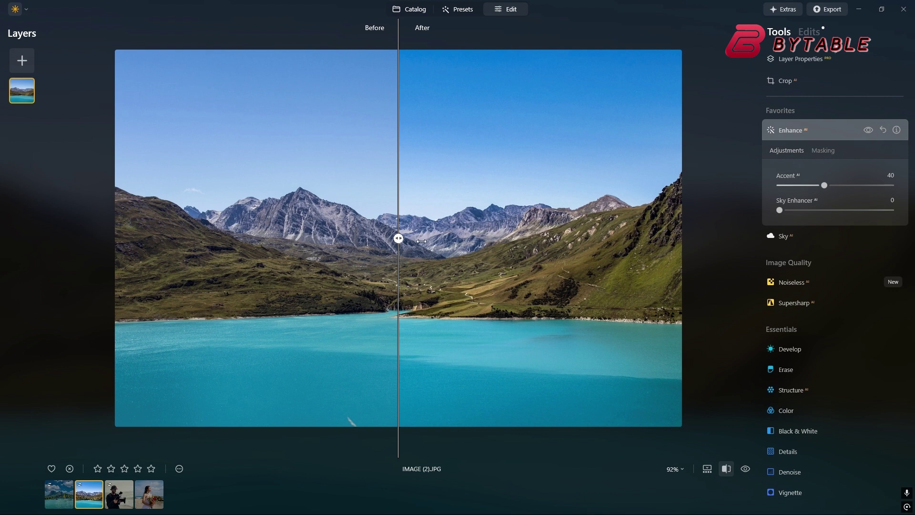
mouse_move(404, 238)
left_mouse_down()
mouse_move(490, 238)
mouse_move(300, 237)
left_mouse_up()
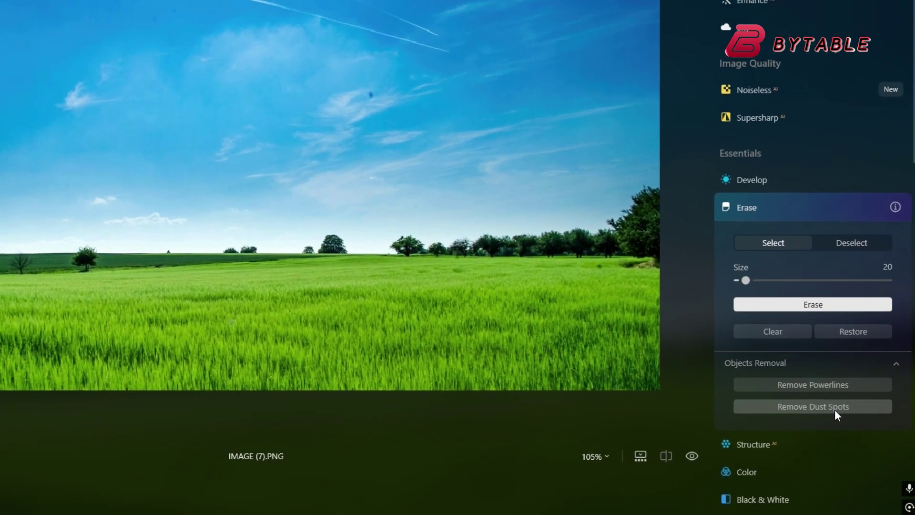
Remove the dust spots from the green field photo with the Erase tool.
left_click(834, 410)
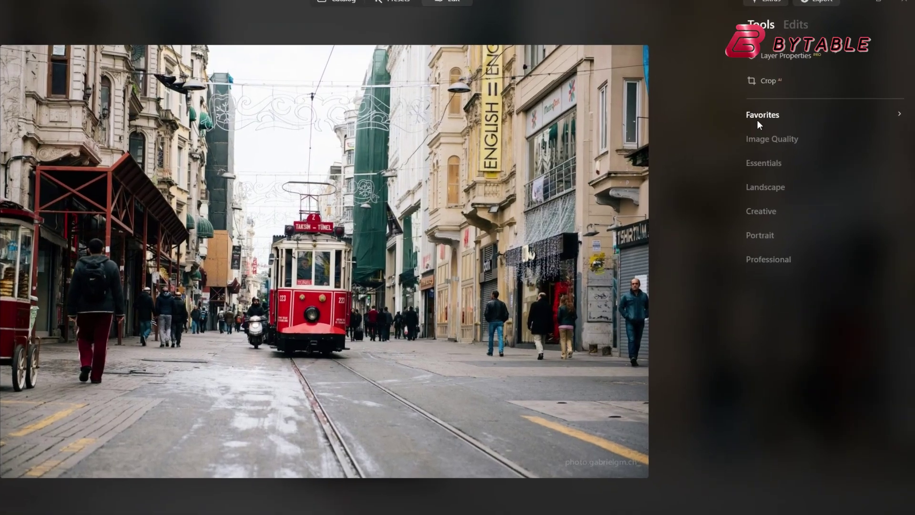
Expand the Favorites, Image Quality, Essentials, Landscape and Creative tool groups to view their tools.
left_click(778, 111)
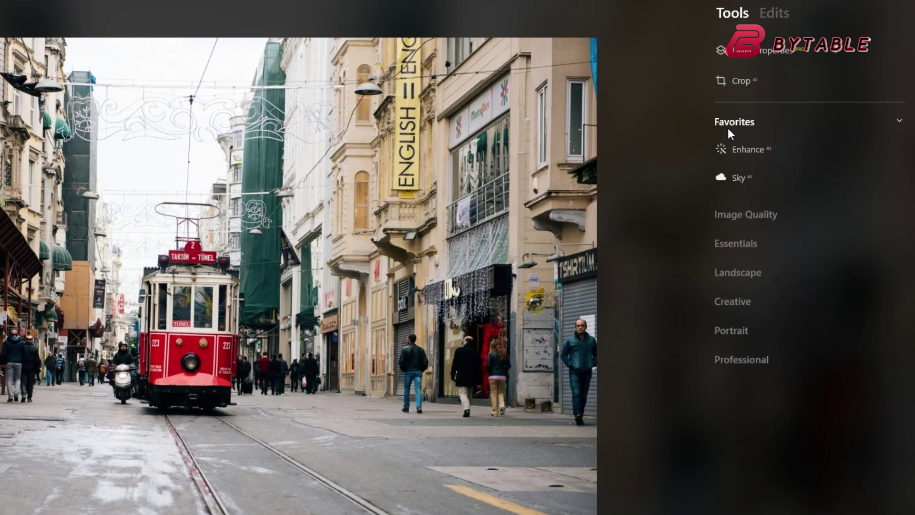
left_click(730, 212)
left_click(779, 246)
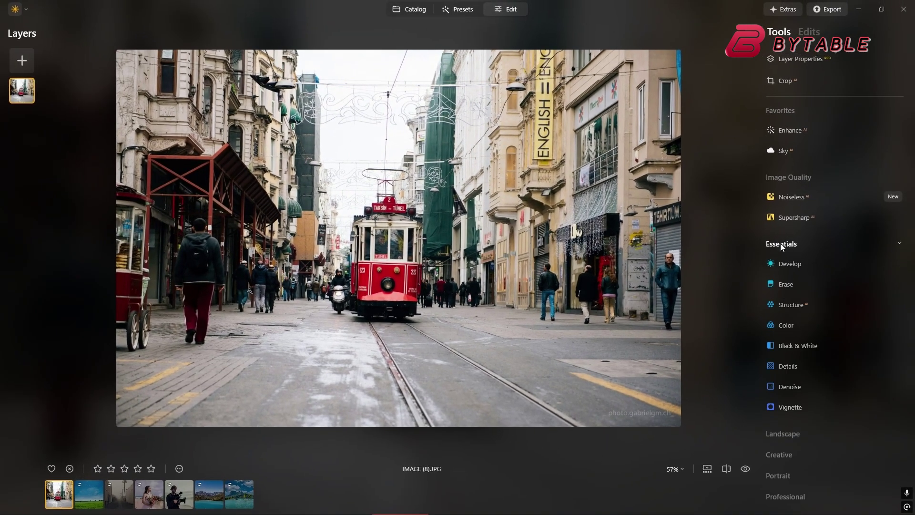
left_click(788, 433)
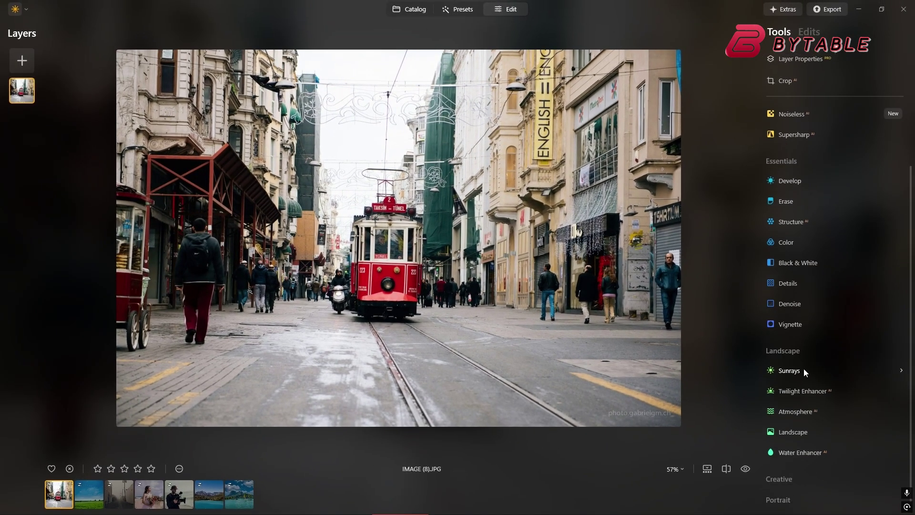
left_click(791, 471)
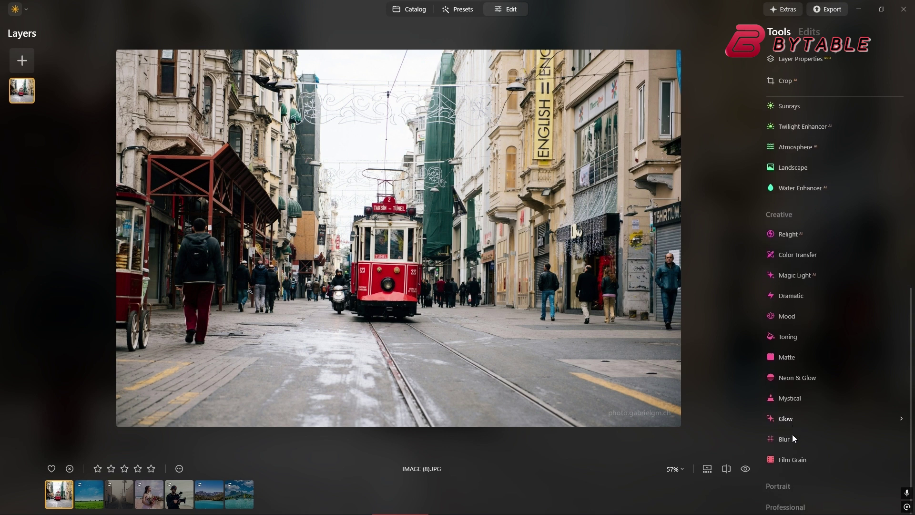
Look through the Creative, Portrait and Professional tool groups for the tram street photo and open the presets.
scroll(793, 422, "down", 1)
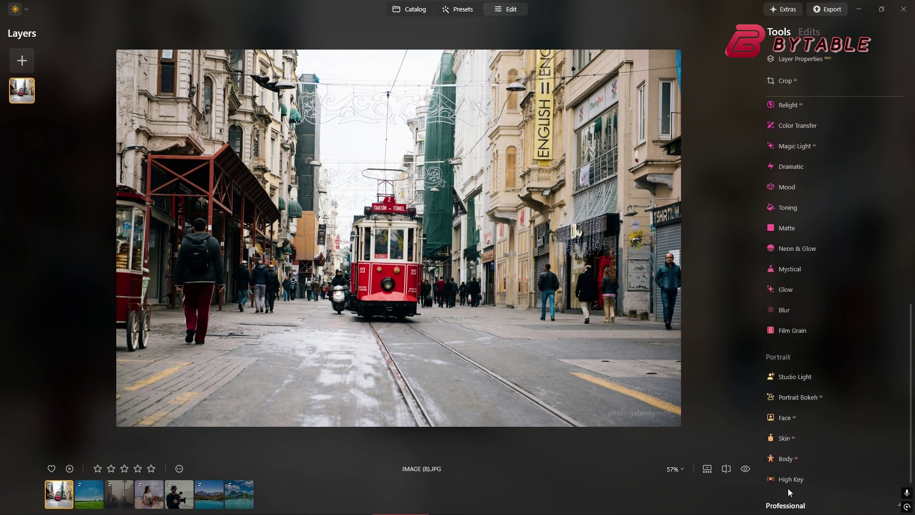
scroll(788, 450, "up", 10)
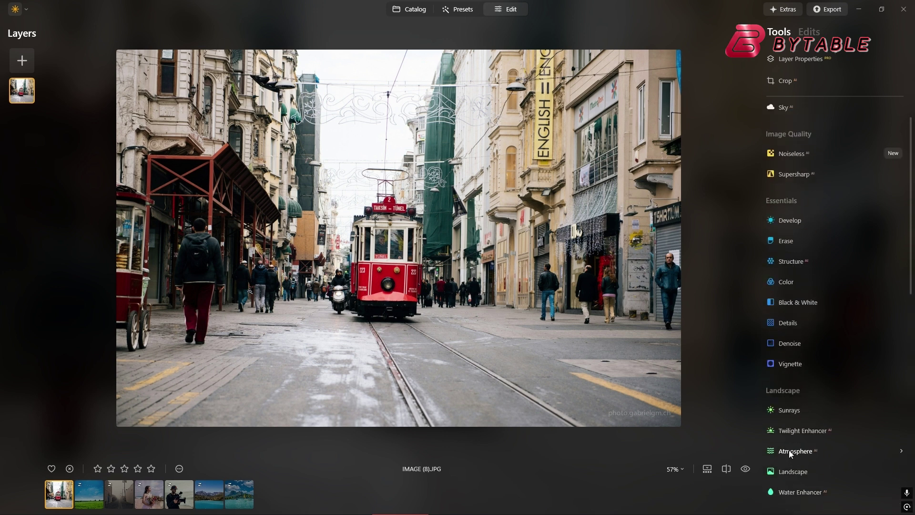
left_click(445, 13)
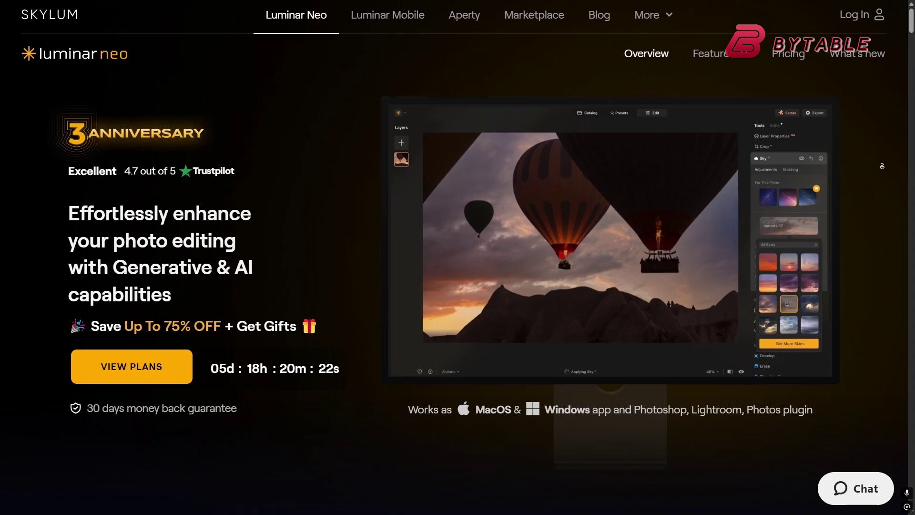
Switch to the Luminar Neo product web page and look through its overview down to the features section.
scroll(882, 166, "down", 1)
scroll(882, 166, "down", 2)
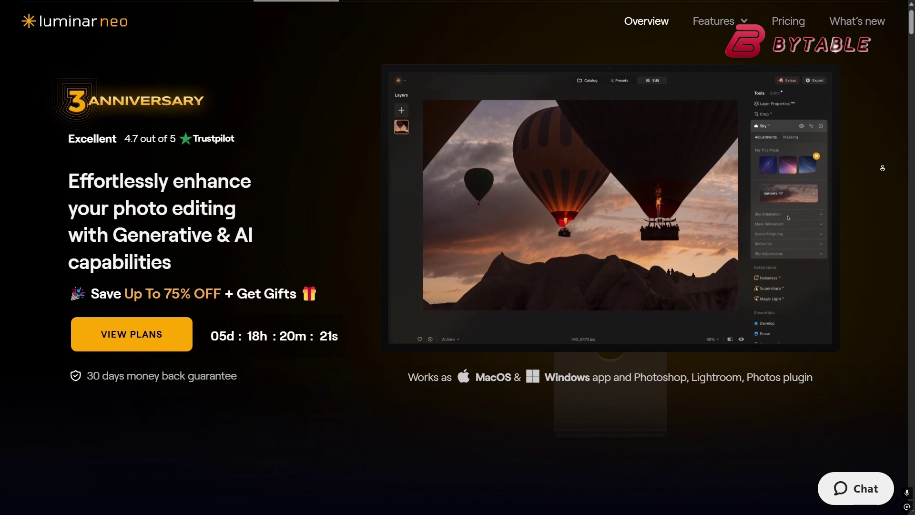
scroll(882, 169, "down", 2)
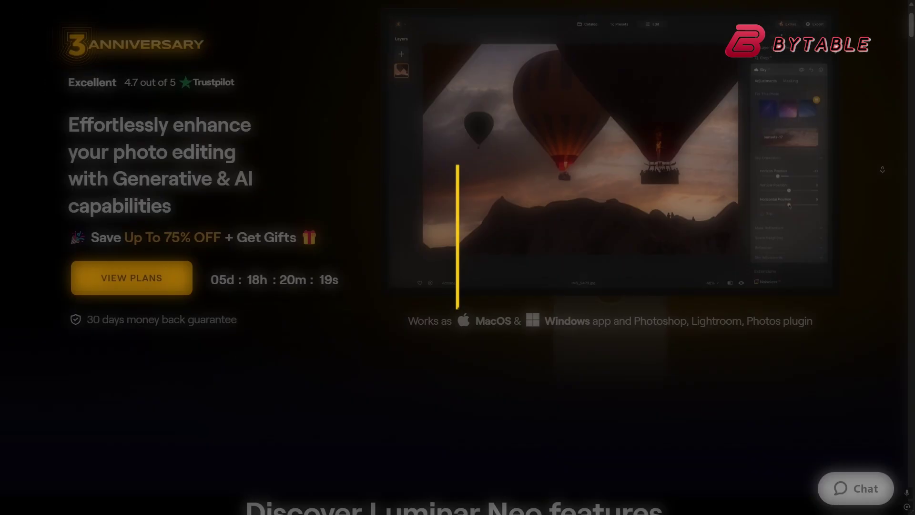
scroll(882, 169, "down", 2)
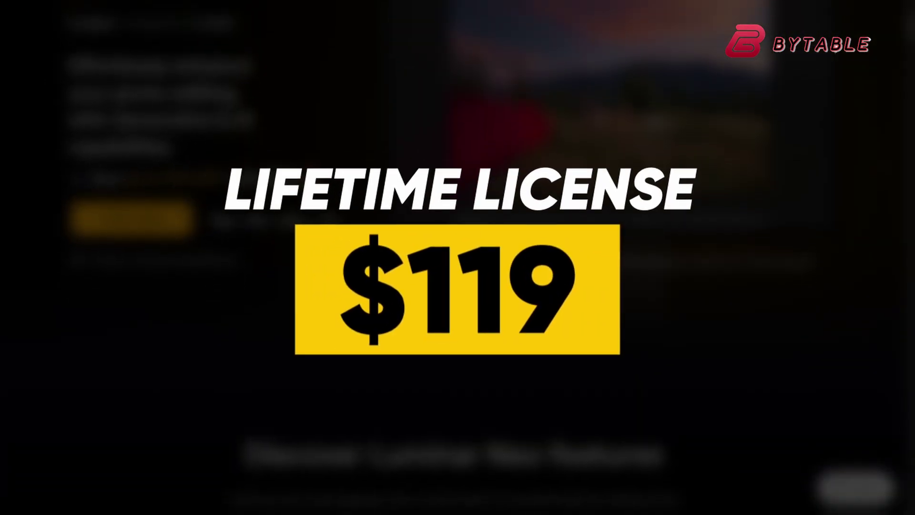
scroll(882, 169, "down", 2)
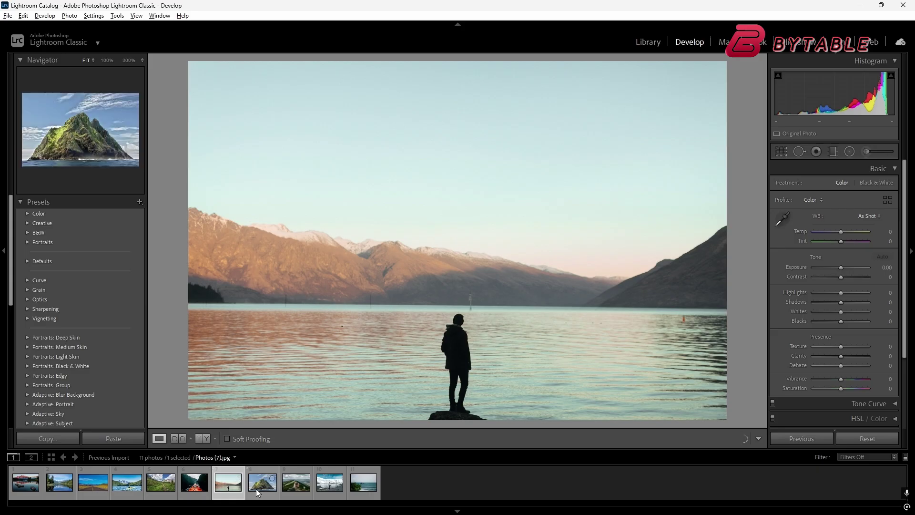
Switch to Lightroom Classic and open the green rocky island photo for developing.
left_click(258, 489)
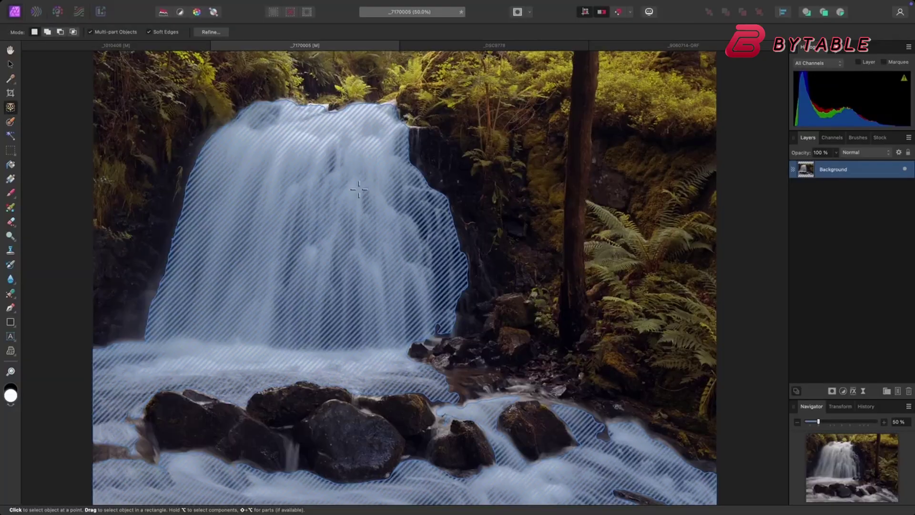
key("ctrl+d")
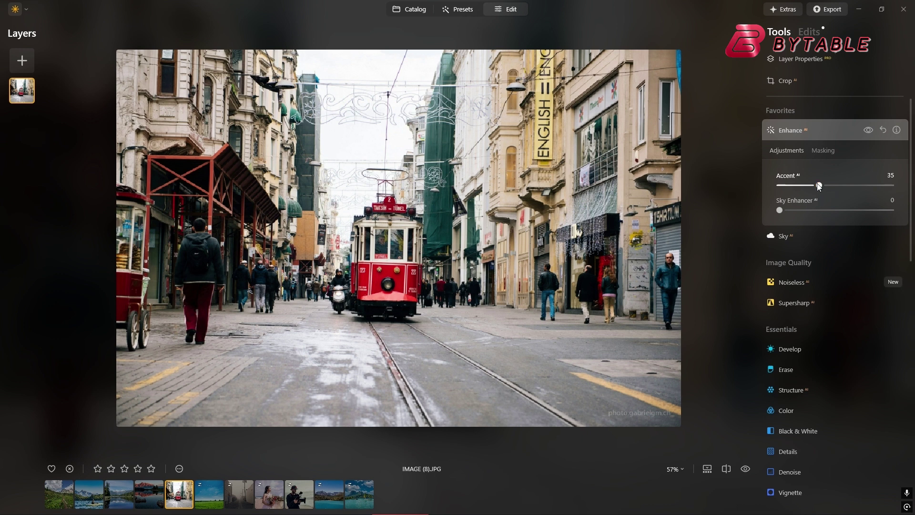
Switch to Luminar Neo, set the Enhance tool's Sky Enhancer to 32 on the tram street photo and open the Structure tool.
left_click_drag(781, 210, 816, 208)
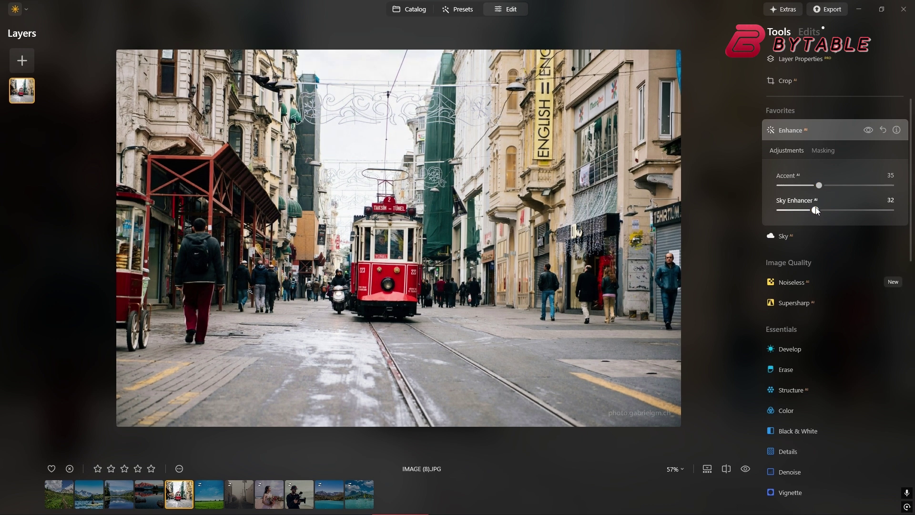
left_click(800, 394)
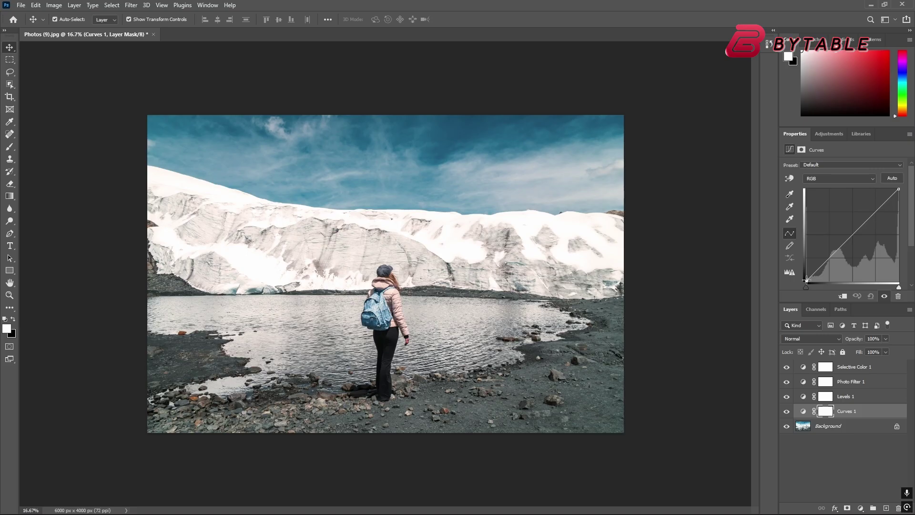
Switch to Photoshop and shift the black point slightly inward on the Curves 1 adjustment layer of the glacier lake photo.
left_click_drag(808, 281, 812, 281)
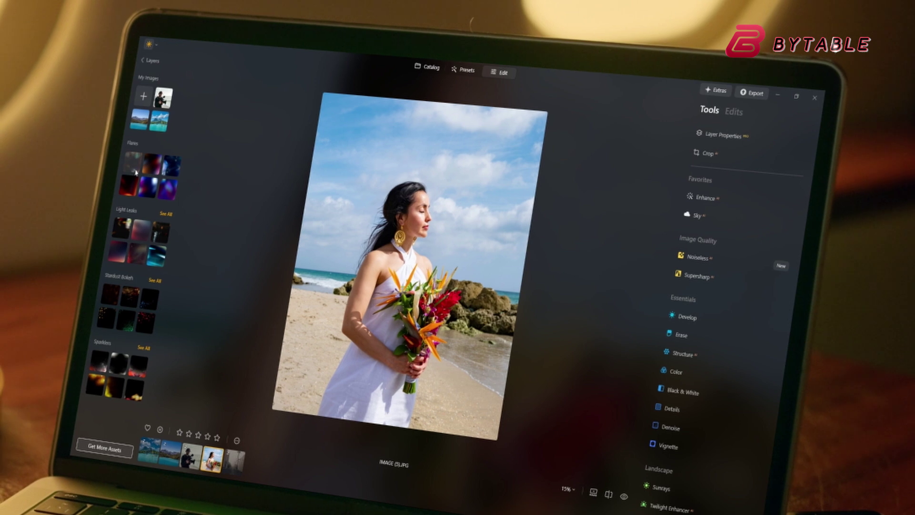
Switch to Luminar Neo and choose the first flare overlay as a layer for the beach portrait.
left_click(128, 167)
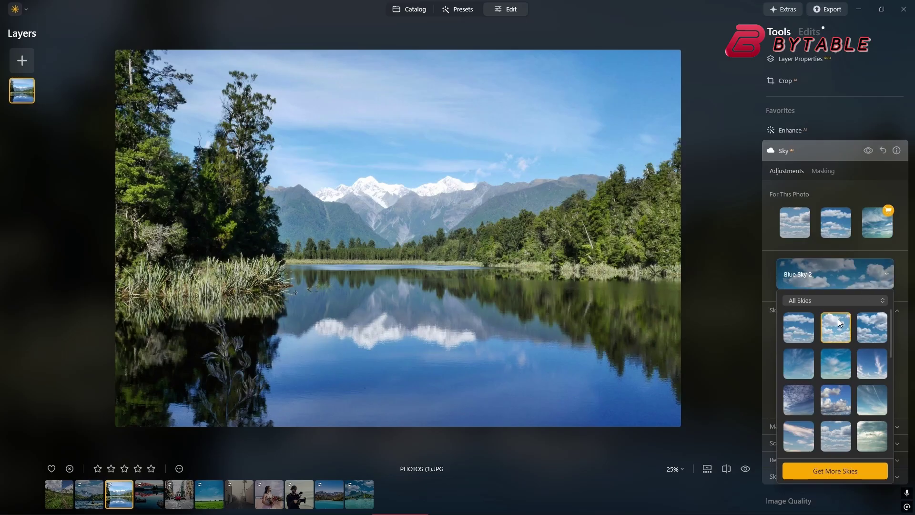
Replace the sky in the mountain lake reflection photo with Blue Sky 2 and raise the Enhance tool's Accent strongly.
left_click(838, 318)
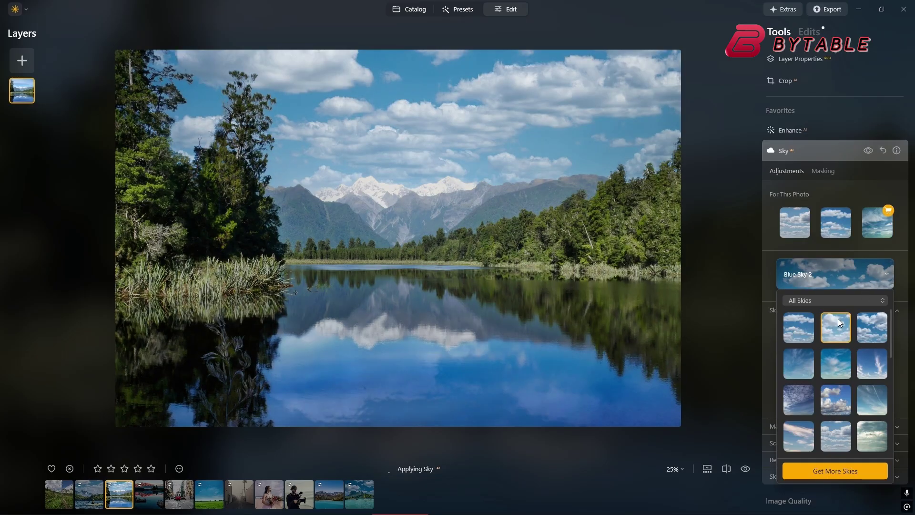
left_click(790, 130)
left_click_drag(781, 185, 865, 187)
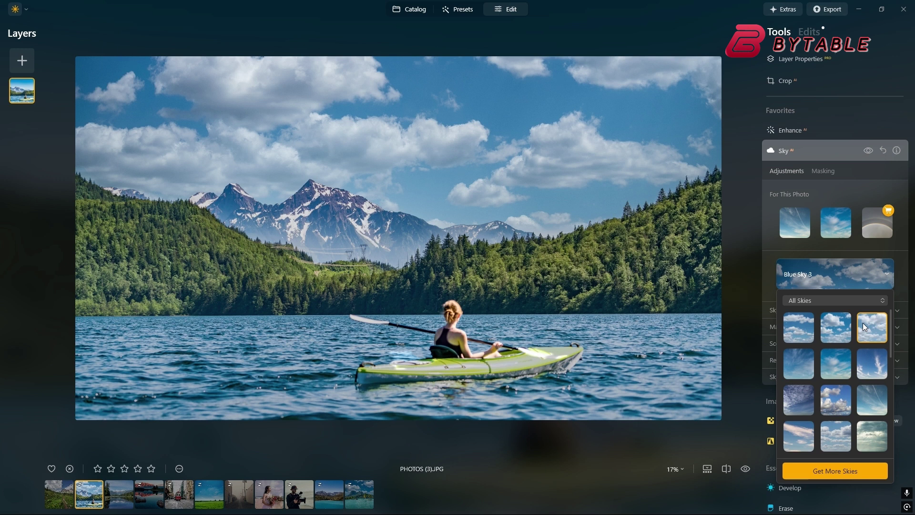
Replace the kayak photo's sky with Blue Sky 2 and expand the Sky Orientation settings.
left_click(841, 330)
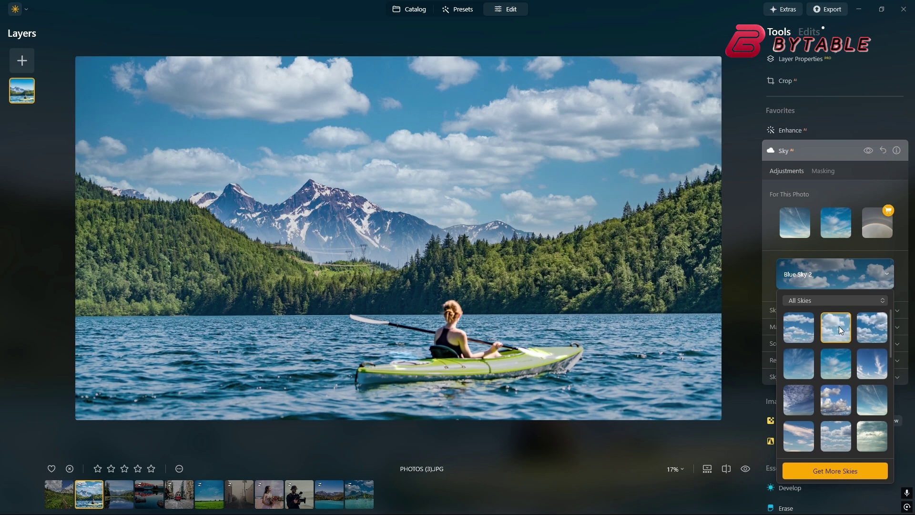
left_click(854, 286)
left_click(824, 310)
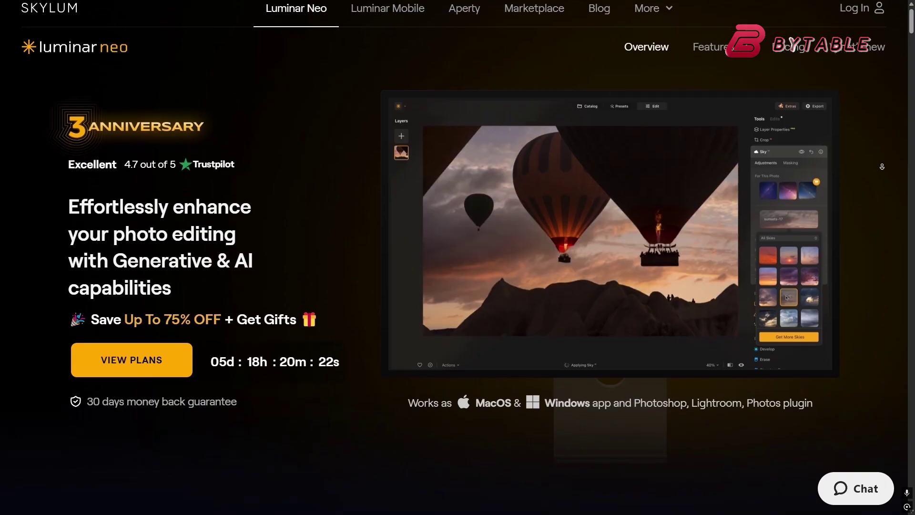
Switch to the Luminar Neo product web page and view the introduction with the plans offer.
scroll(882, 166, "down", 2)
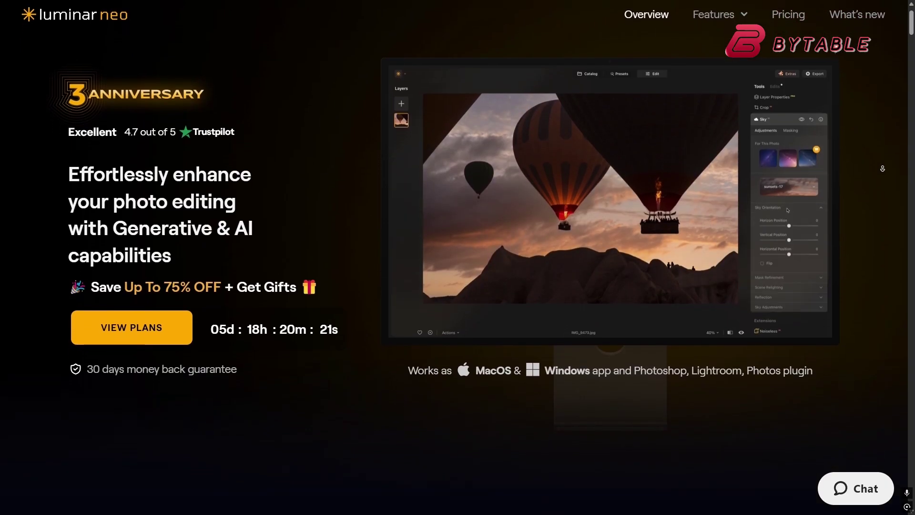